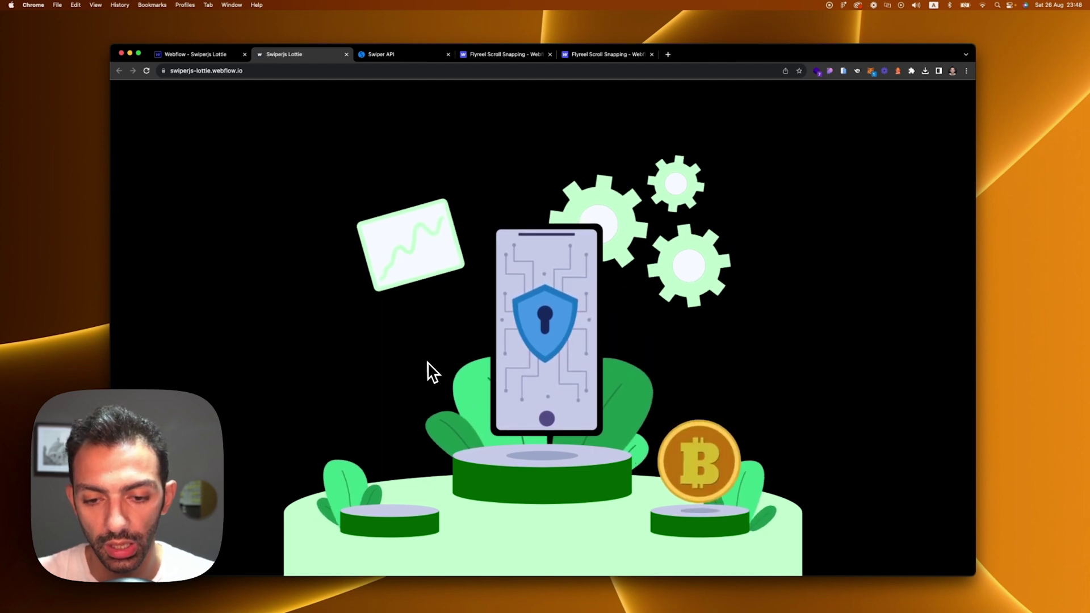
Bring up the Swiper API documentation and open the Swiper homepage in a new tab.
{"action": "left_click", "coordinate": [216, 57]}
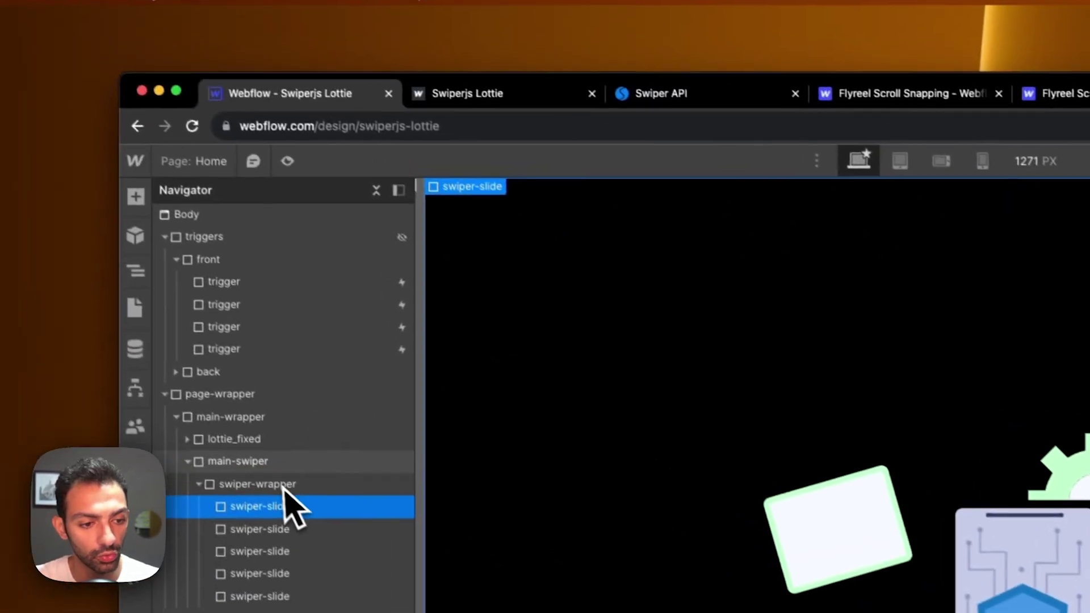
{"action": "left_click", "coordinate": [652, 94]}
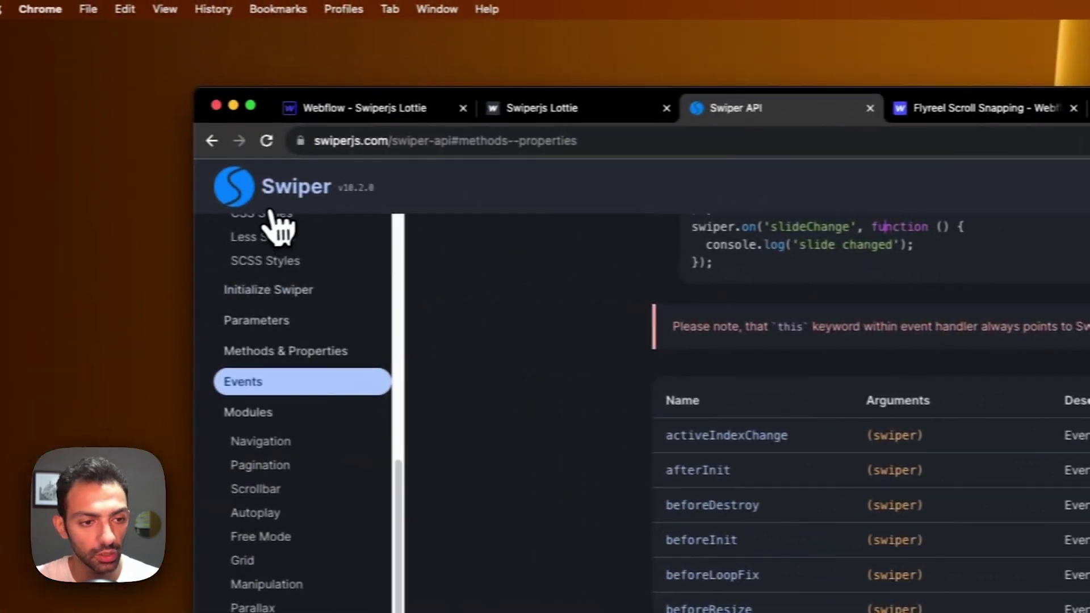
{"action": "left_click", "coordinate": [62, 122], "text": "super"}
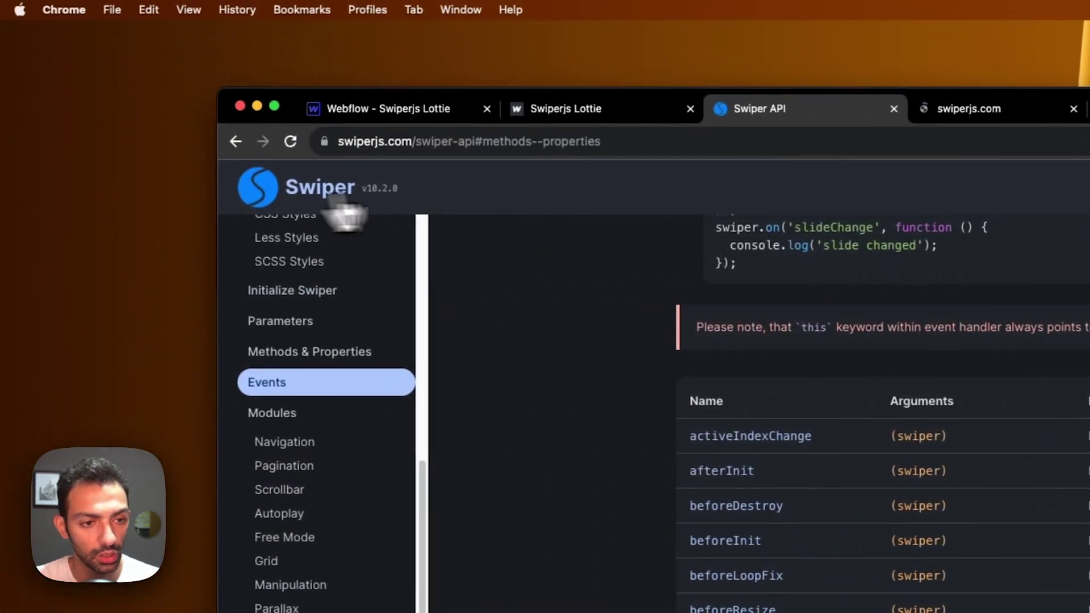
{"action": "left_click", "coordinate": [694, 43]}
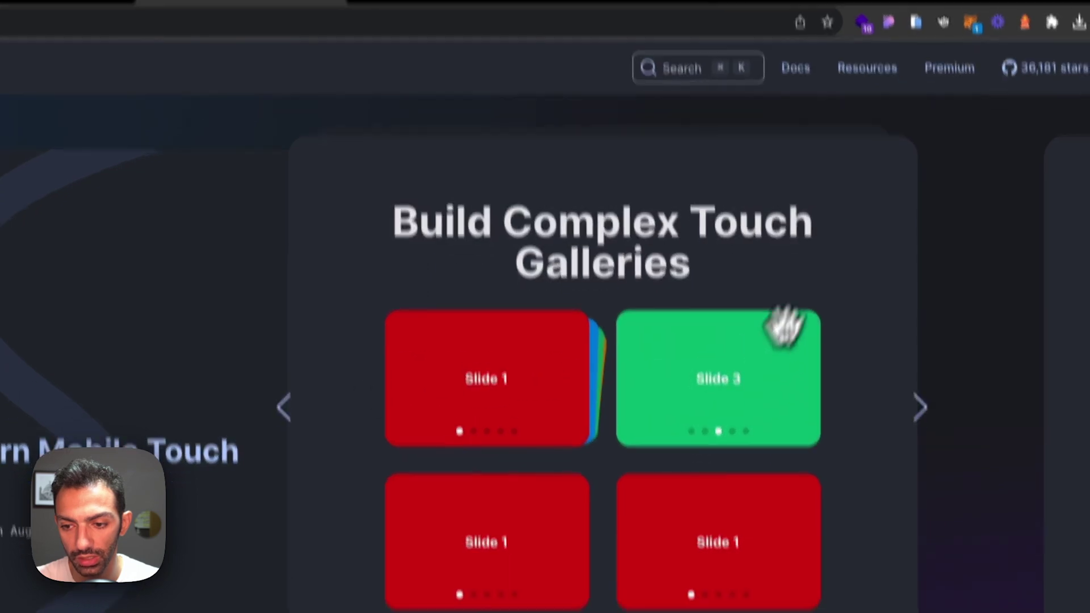
Swipe the homepage demo gallery cards over to Slide 2.
{"action": "left_click_drag", "start_coordinate": [525, 431], "coordinate": [503, 434]}
{"action": "left_click_drag", "start_coordinate": [492, 311], "coordinate": [431, 313]}
{"action": "left_click_drag", "start_coordinate": [693, 418], "coordinate": [630, 423]}
{"action": "left_click_drag", "start_coordinate": [513, 462], "coordinate": [421, 401]}
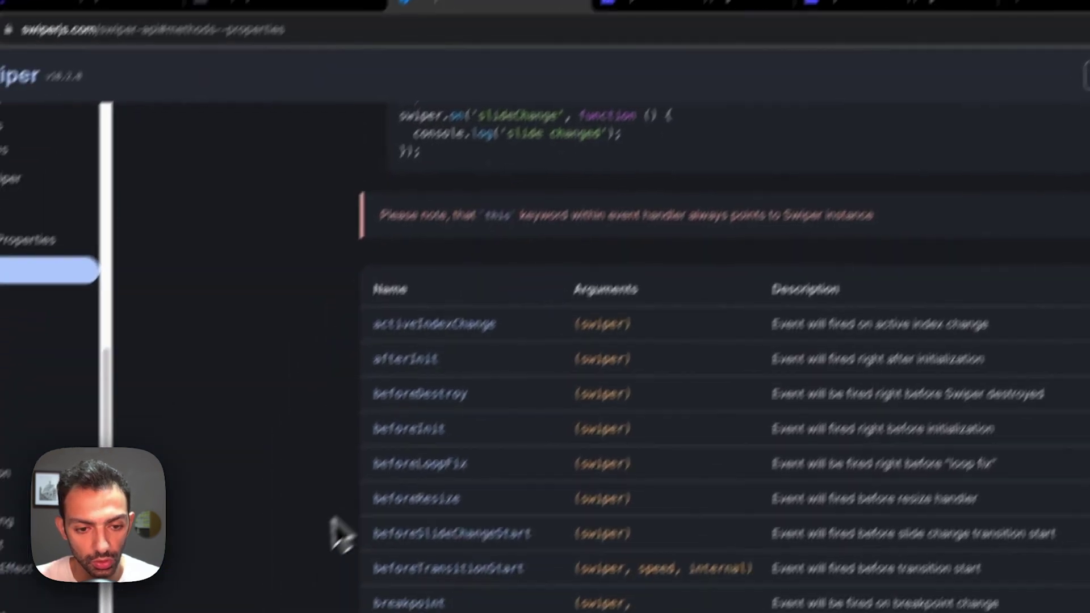
Scroll the API page to the Events heading with its `on` parameter examples.
{"action": "scroll", "coordinate": [343, 510], "scroll_direction": "up", "scroll_amount": 5}
{"action": "scroll", "coordinate": [343, 494], "scroll_direction": "up", "scroll_amount": 5}
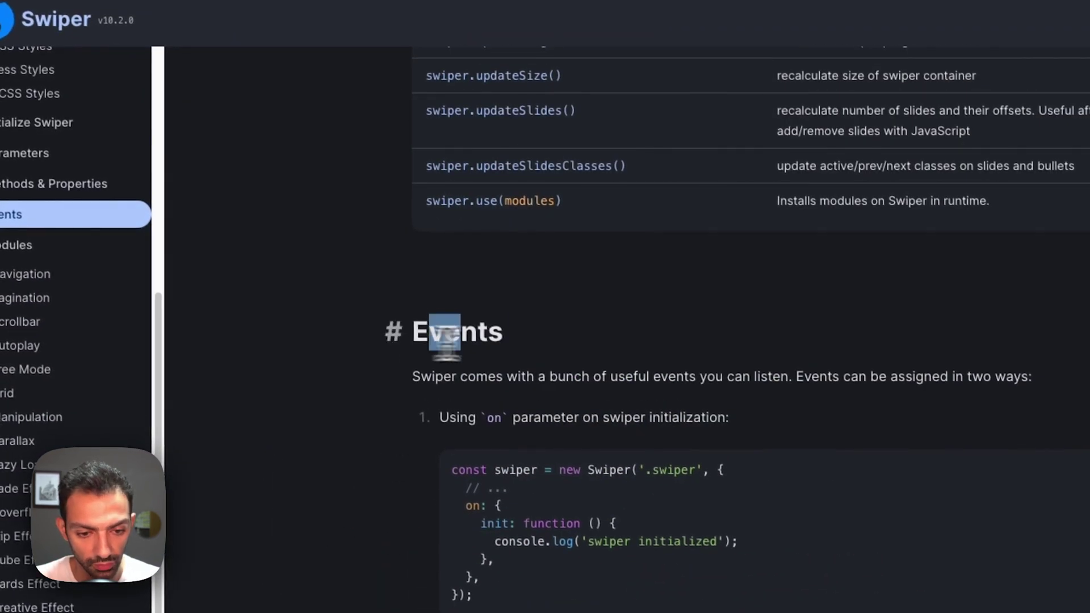
{"action": "left_click", "coordinate": [564, 336]}
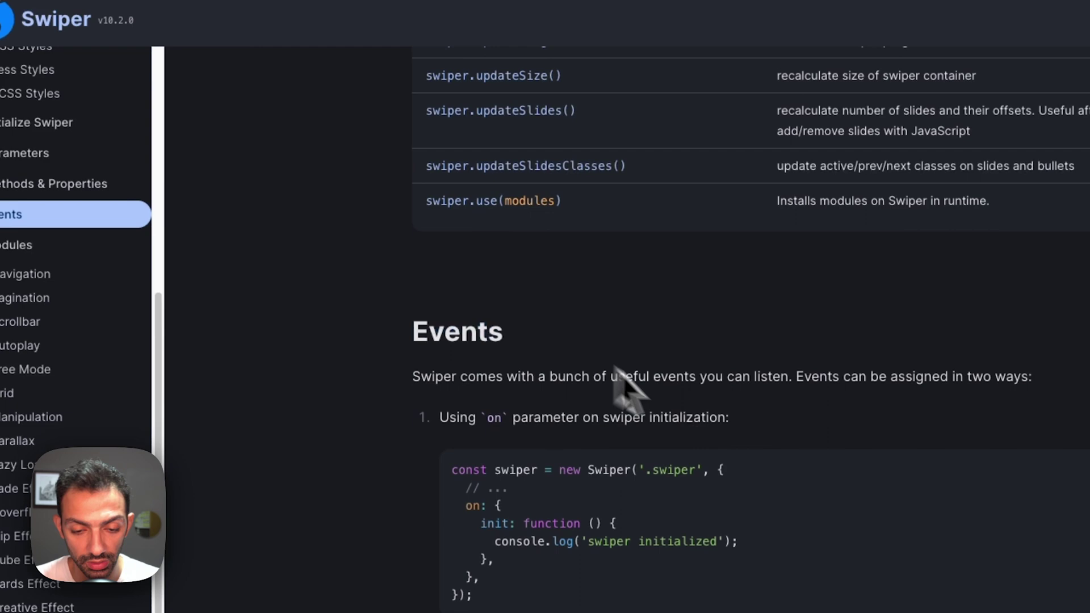
{"action": "scroll", "coordinate": [681, 397], "scroll_direction": "down", "scroll_amount": 7}
{"action": "scroll", "coordinate": [724, 352], "scroll_direction": "up", "scroll_amount": 3}
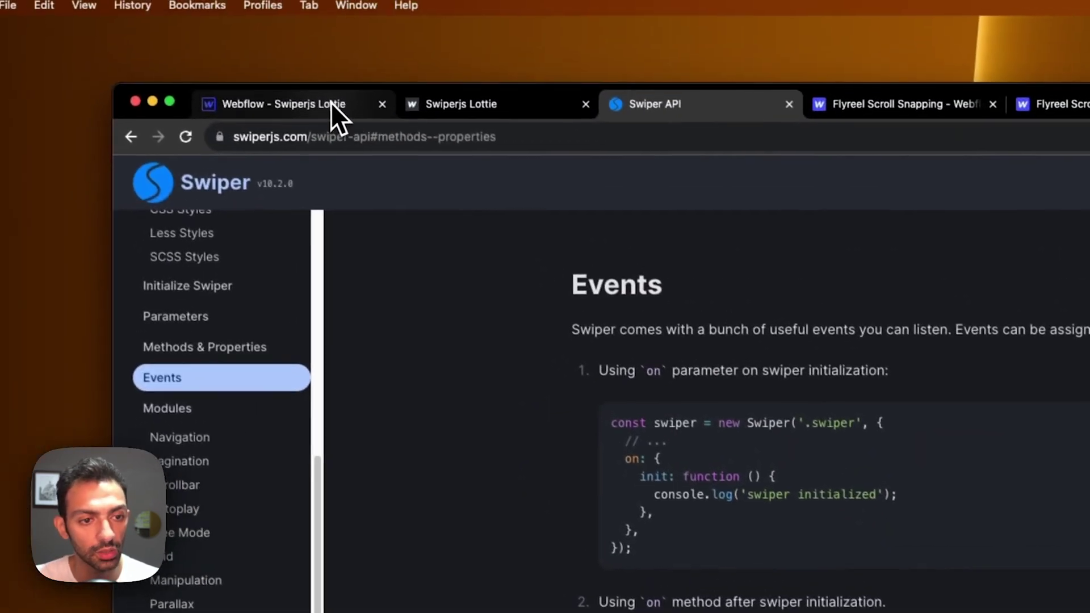
Open the first front trigger's Mouse click Step-1-In animation, which advances the lottie to 25%.
{"action": "left_click", "coordinate": [292, 65]}
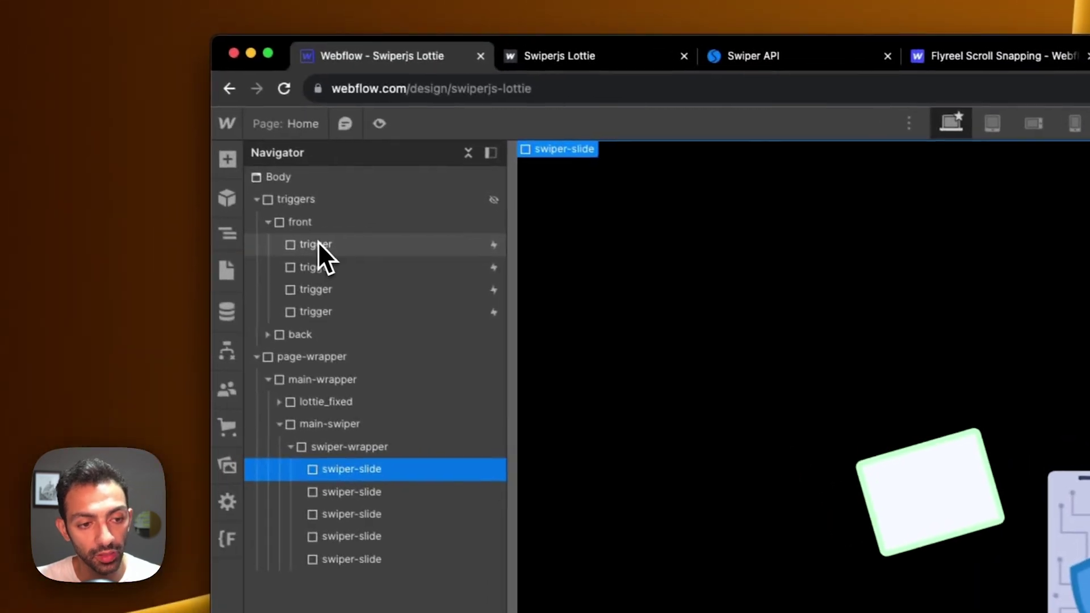
{"action": "left_click", "coordinate": [316, 249]}
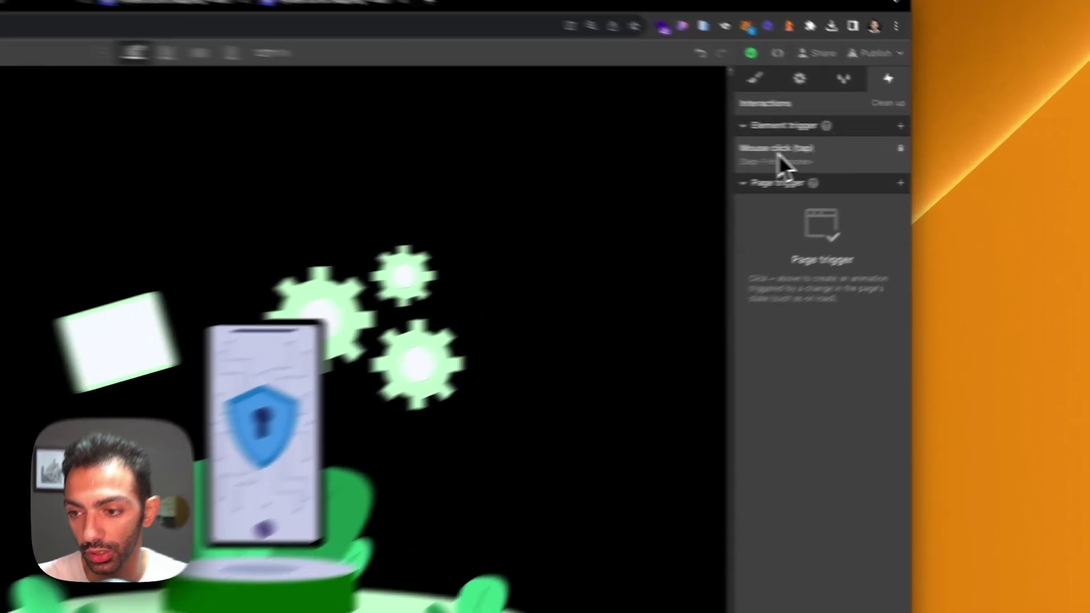
{"action": "left_click", "coordinate": [900, 149]}
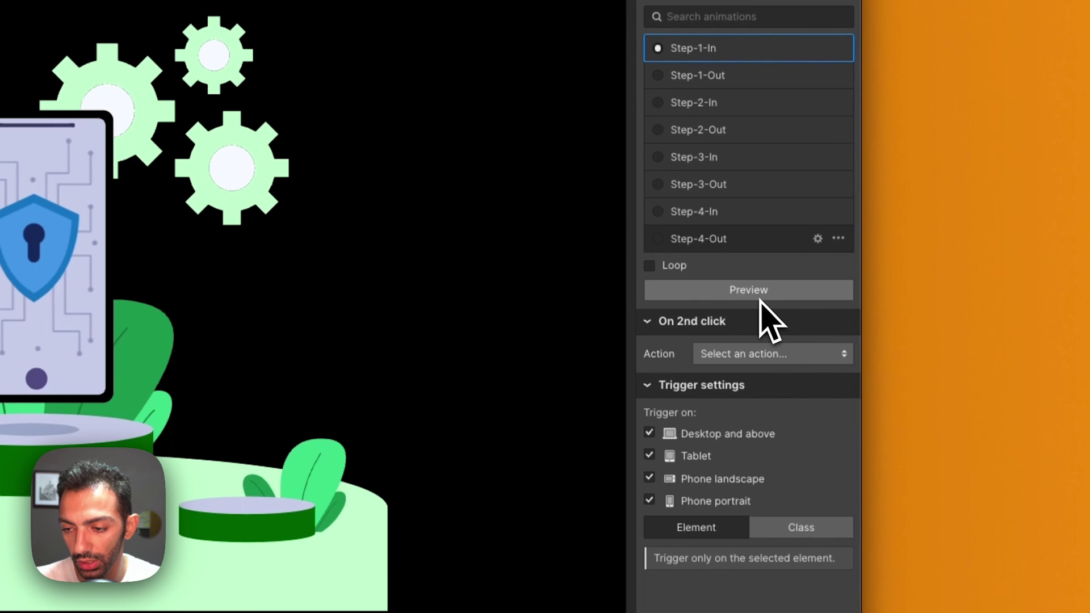
{"action": "left_click", "coordinate": [754, 295]}
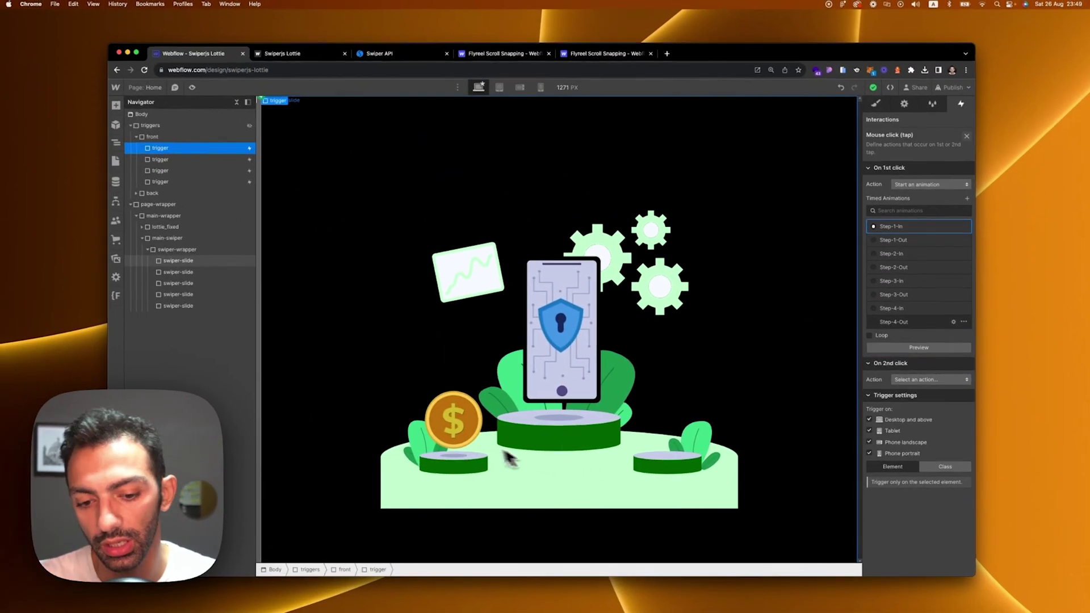
{"action": "left_click", "coordinate": [908, 227]}
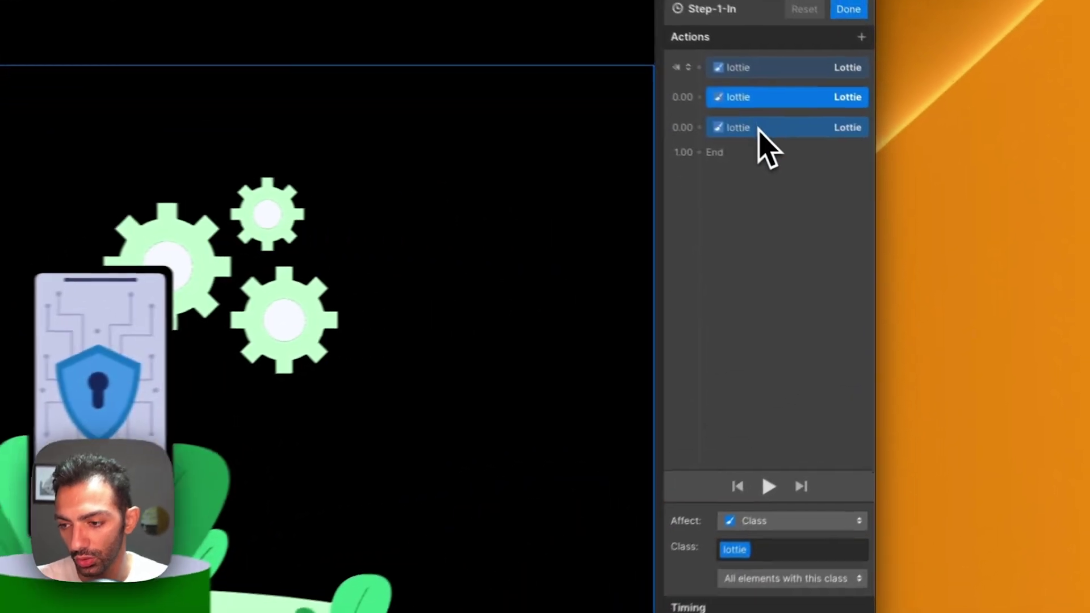
{"action": "left_click", "coordinate": [759, 127]}
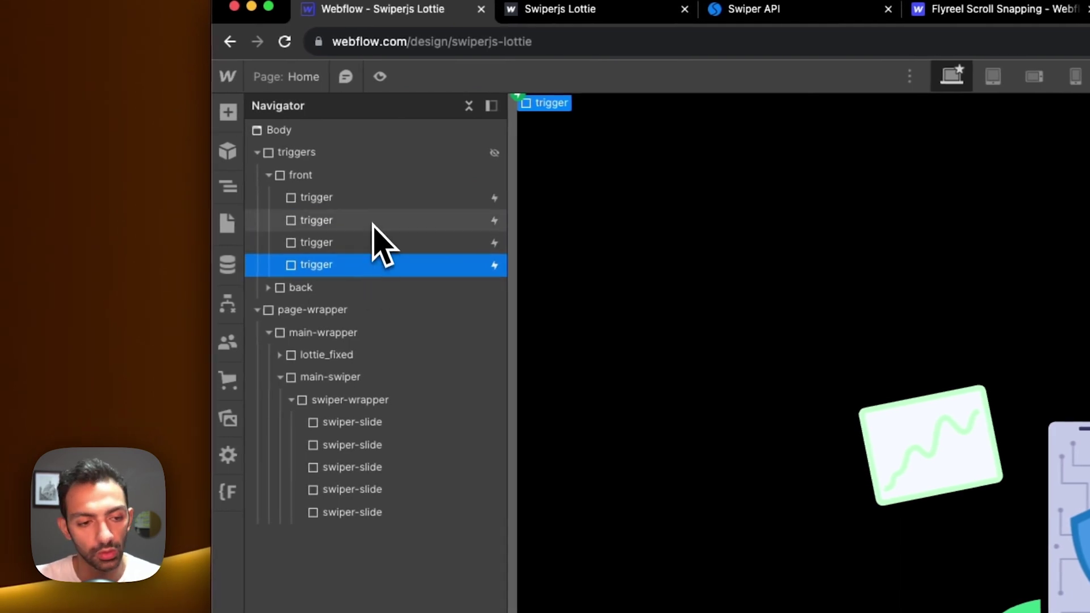
Select each of the four front and four back triggers, then the first swiper-slide.
{"action": "left_click", "coordinate": [357, 202]}
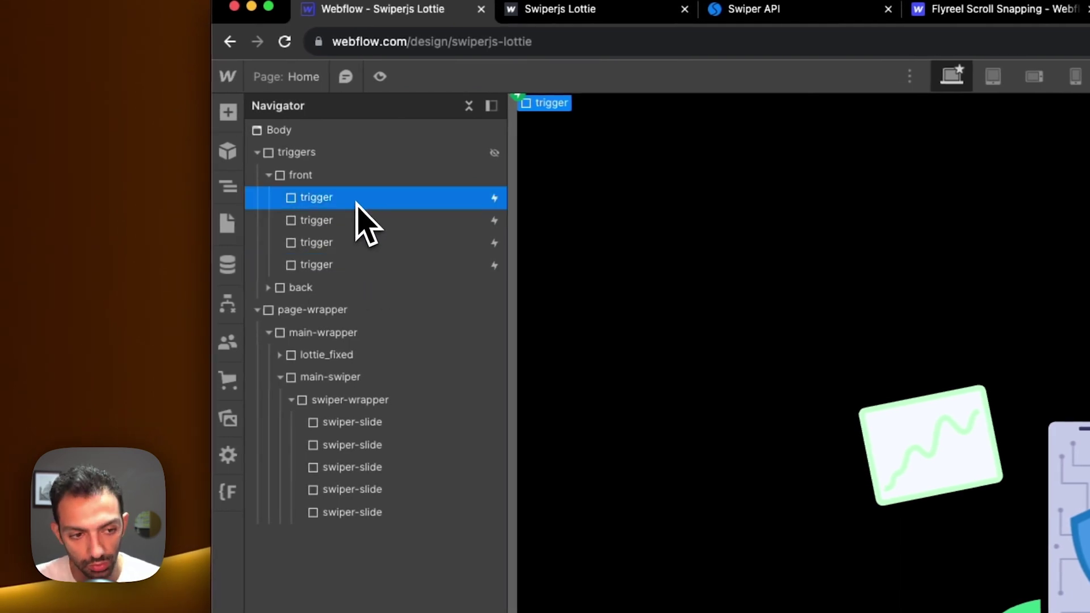
{"action": "left_click", "coordinate": [342, 226]}
{"action": "left_click", "coordinate": [333, 243]}
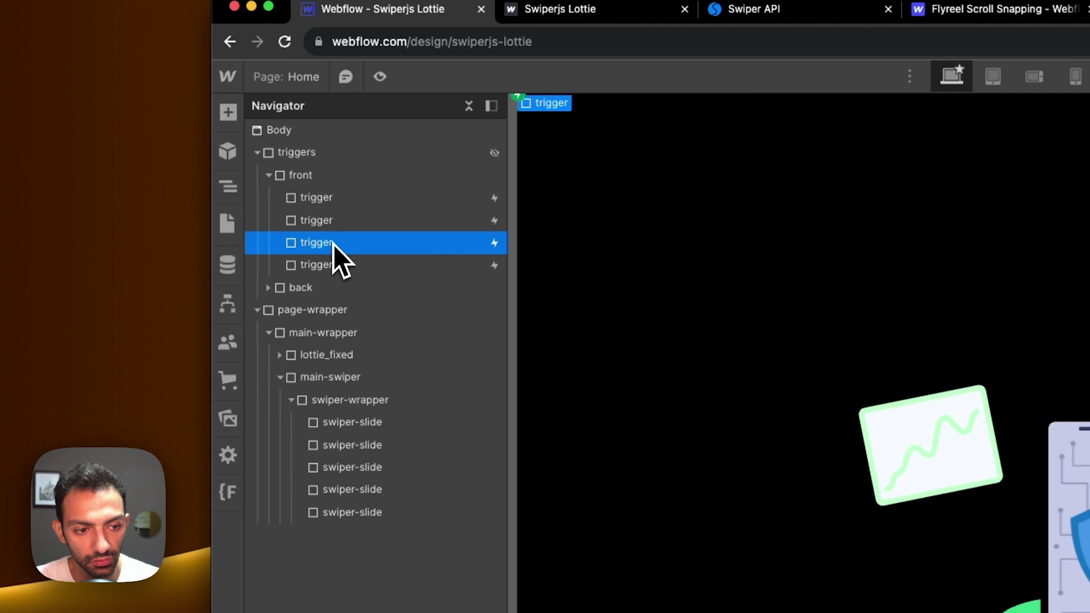
{"action": "left_click", "coordinate": [339, 266]}
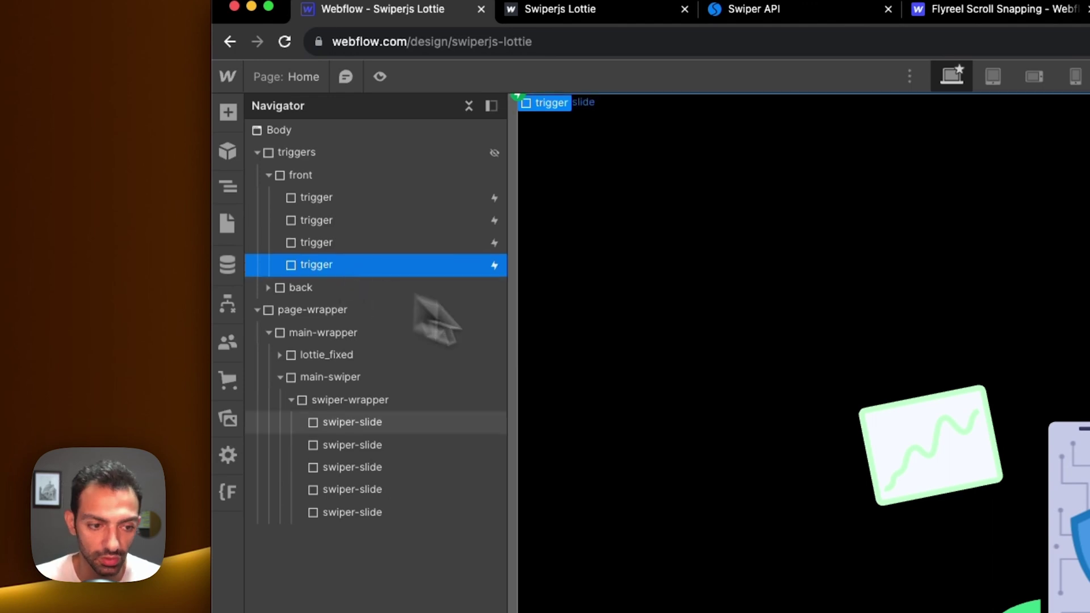
{"action": "left_click", "coordinate": [269, 288]}
{"action": "left_click", "coordinate": [326, 311]}
{"action": "left_click", "coordinate": [325, 334]}
{"action": "left_click", "coordinate": [327, 355]}
{"action": "left_click", "coordinate": [335, 377]}
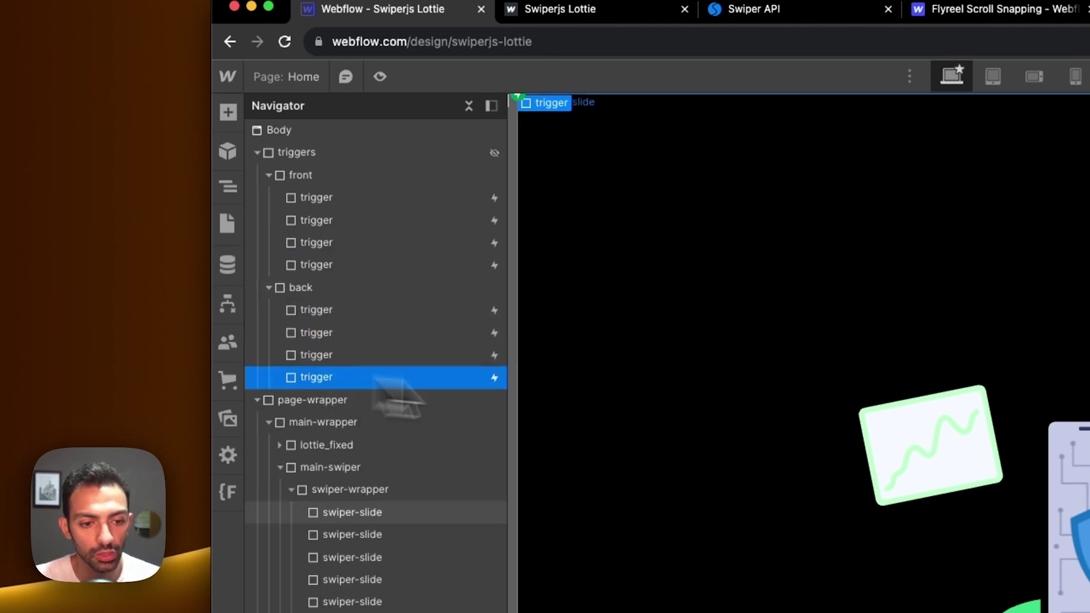
{"action": "left_click", "coordinate": [981, 458]}
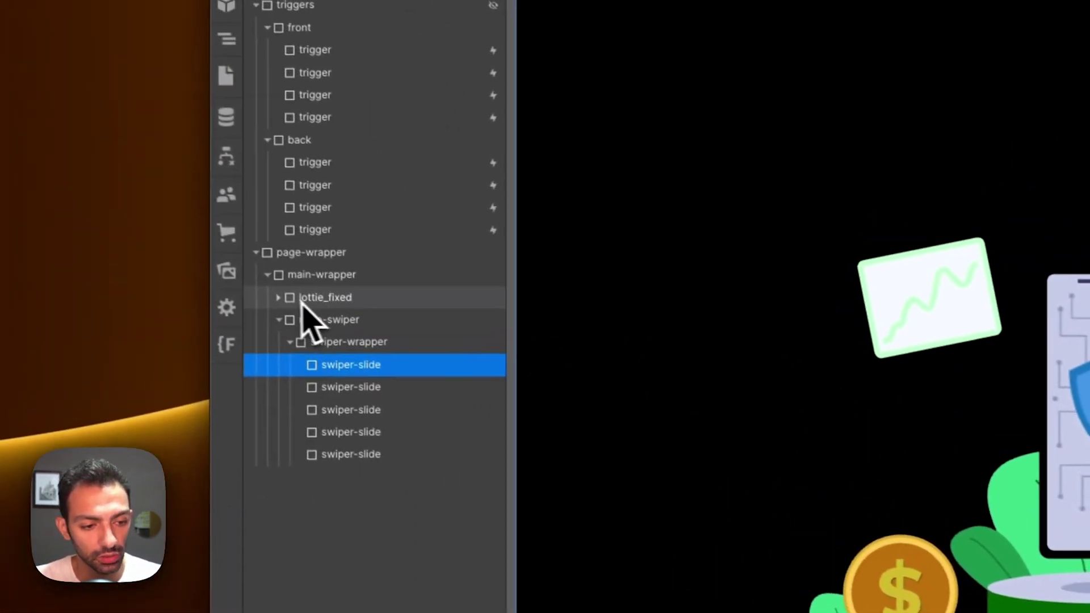
Expand lottie_fixed and inspect lottie, main-swiper, swiper-wrapper and the first 100% × 100vh swiper-slide.
{"action": "left_click", "coordinate": [279, 297]}
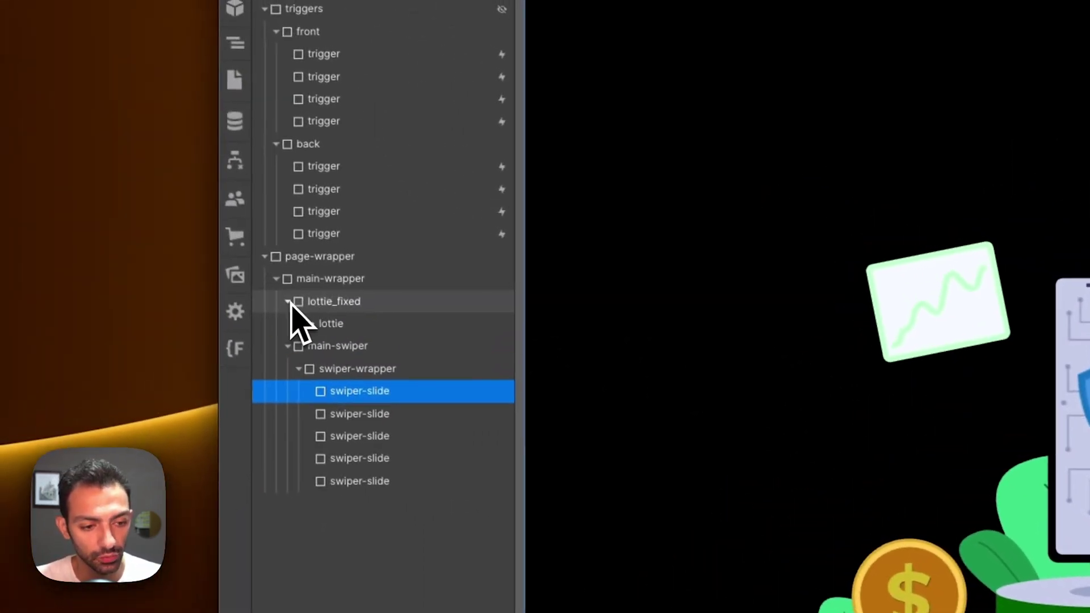
{"action": "left_click", "coordinate": [329, 319]}
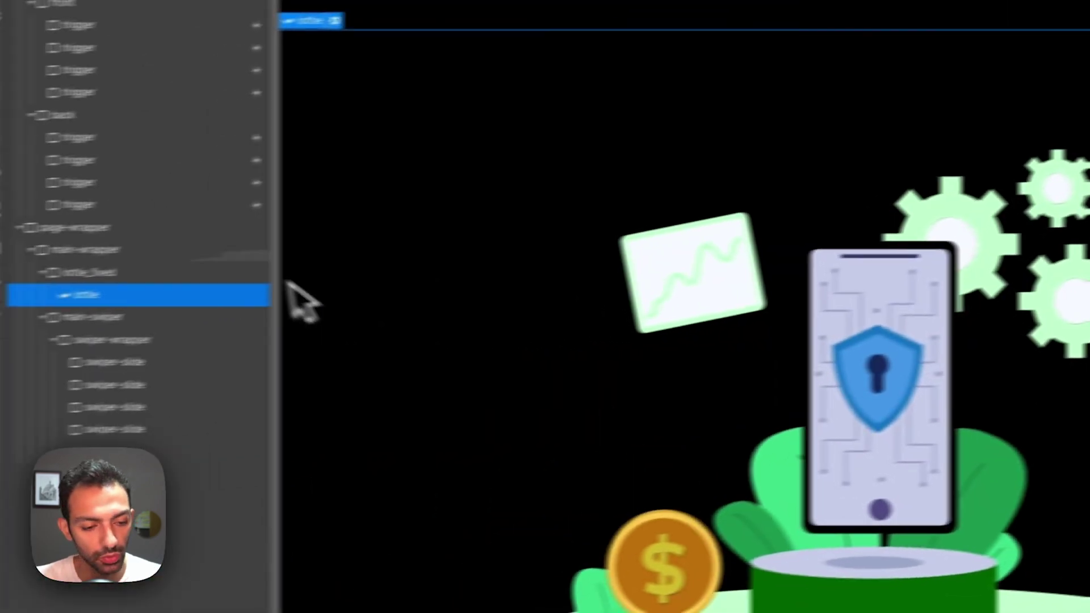
{"action": "left_click", "coordinate": [262, 236]}
{"action": "left_click", "coordinate": [299, 273]}
{"action": "left_click", "coordinate": [301, 292]}
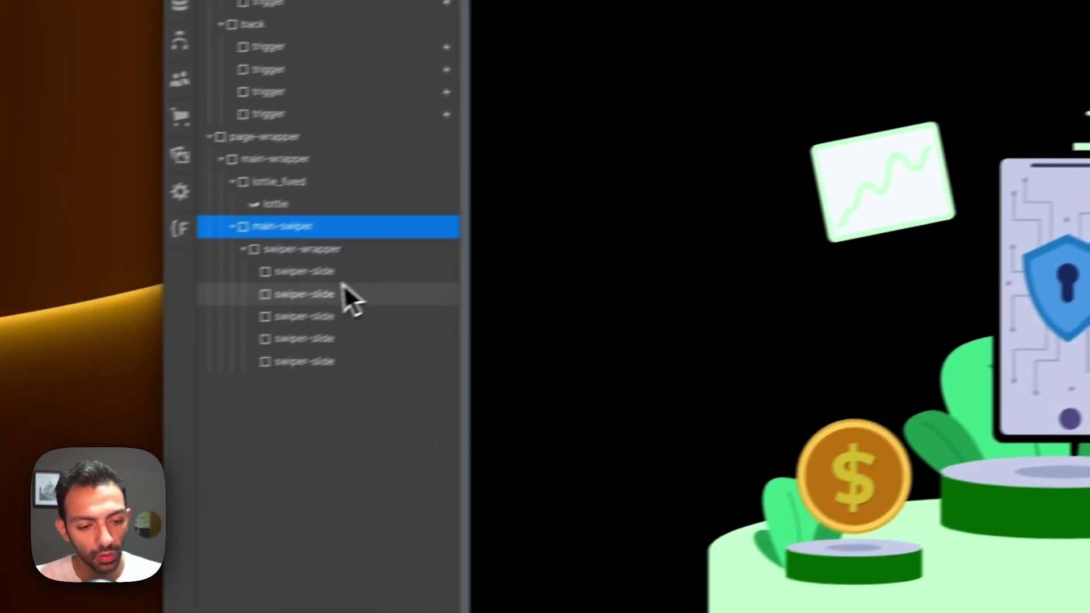
{"action": "left_click", "coordinate": [318, 346]}
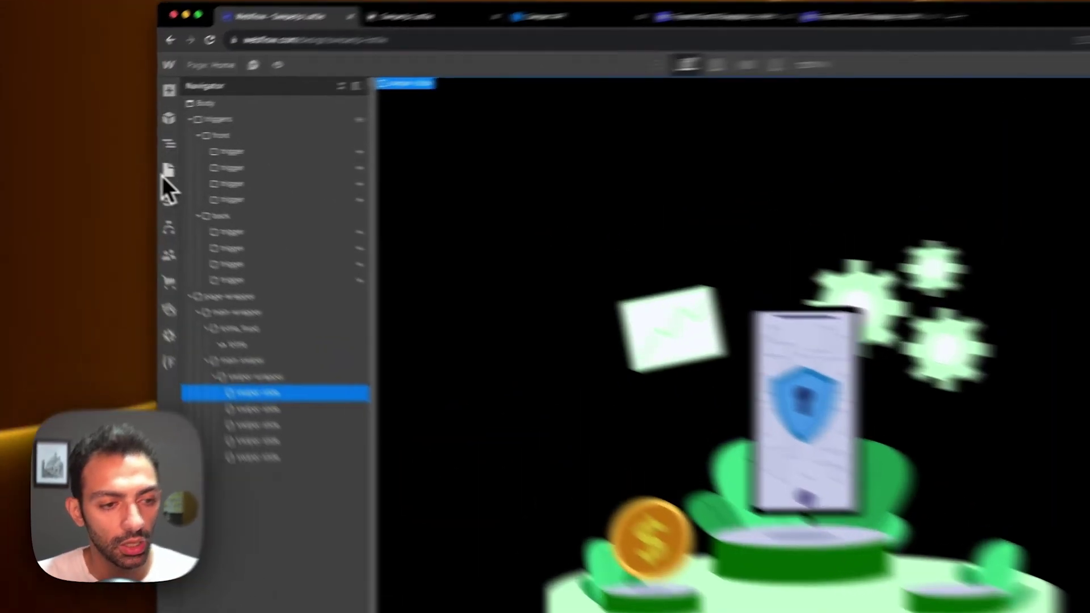
Review the Home page's Before </body> Swiper script (keyboard, speed 1000, trigger clicks) and save.
{"action": "left_click", "coordinate": [118, 161]}
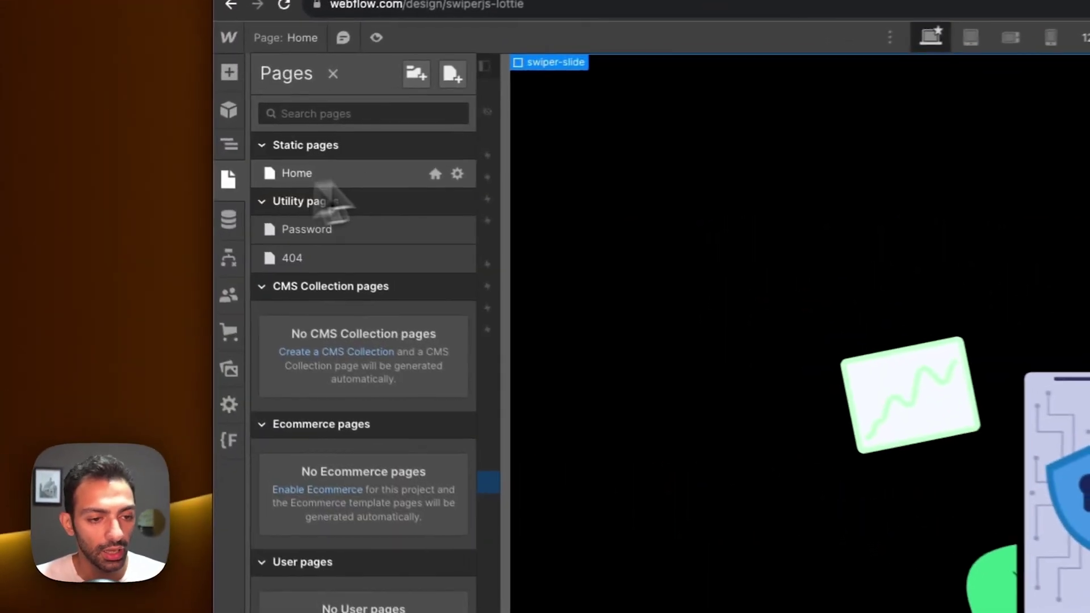
{"action": "left_click", "coordinate": [232, 157]}
{"action": "scroll", "coordinate": [587, 320], "scroll_direction": "down", "scroll_amount": 15}
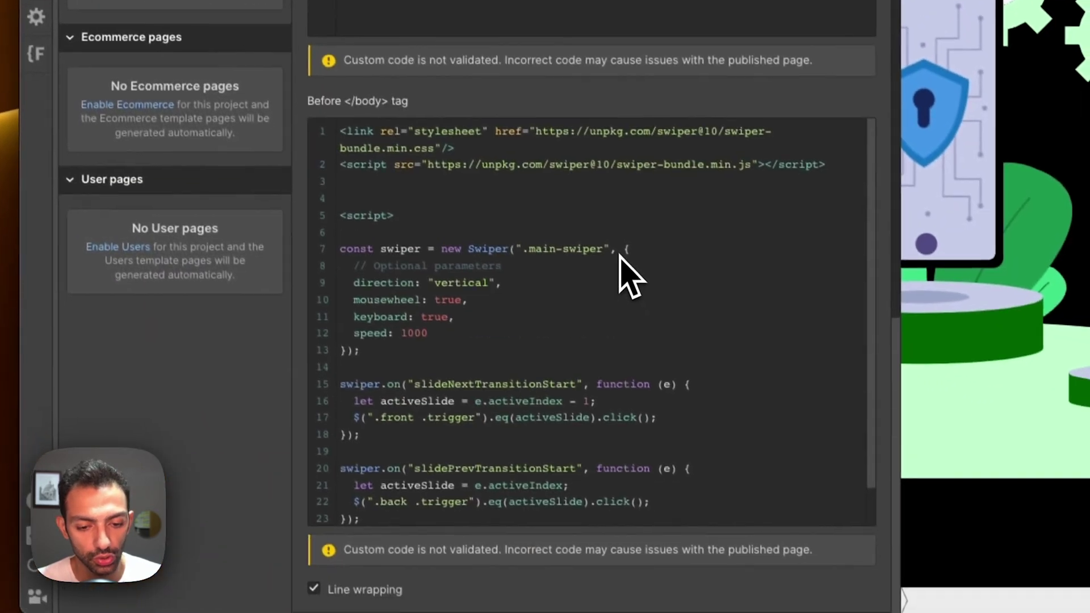
{"action": "left_click", "coordinate": [397, 296]}
{"action": "scroll", "coordinate": [568, 291], "scroll_direction": "down", "scroll_amount": 2}
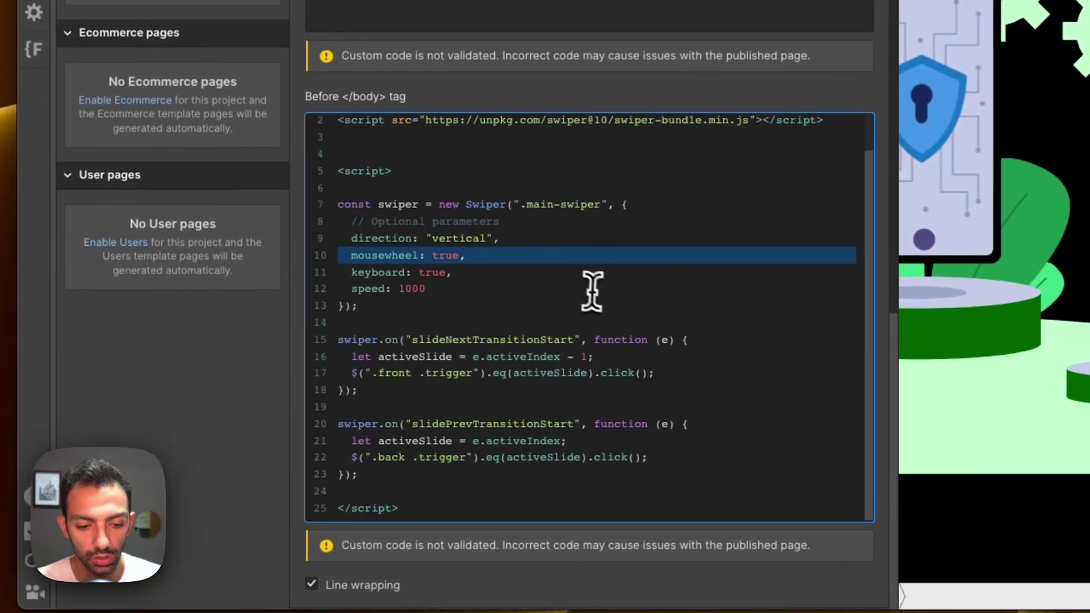
{"action": "left_click", "coordinate": [507, 273]}
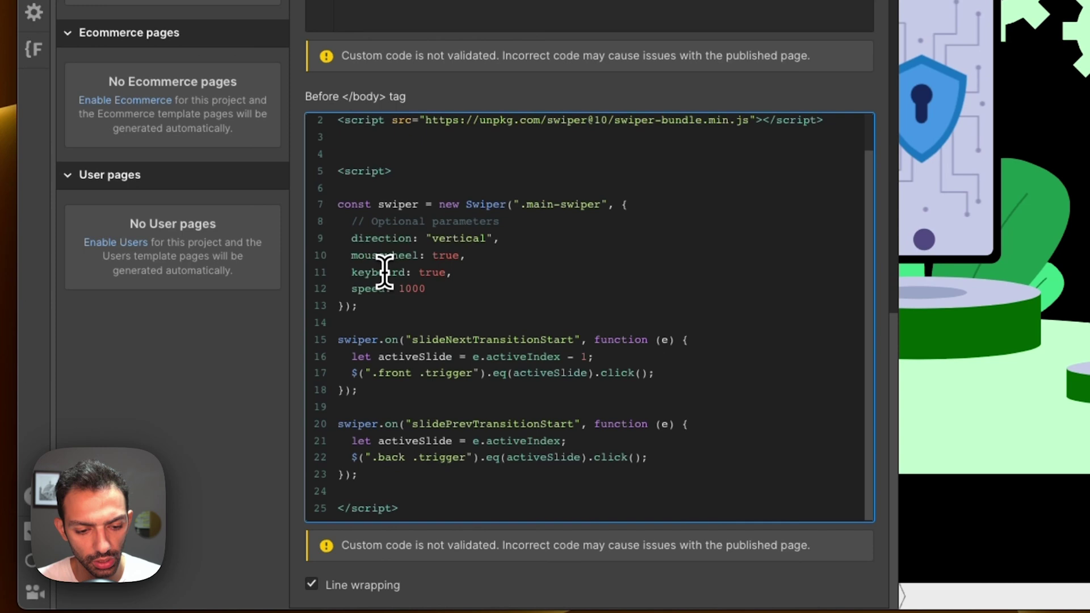
{"action": "left_click", "coordinate": [454, 288]}
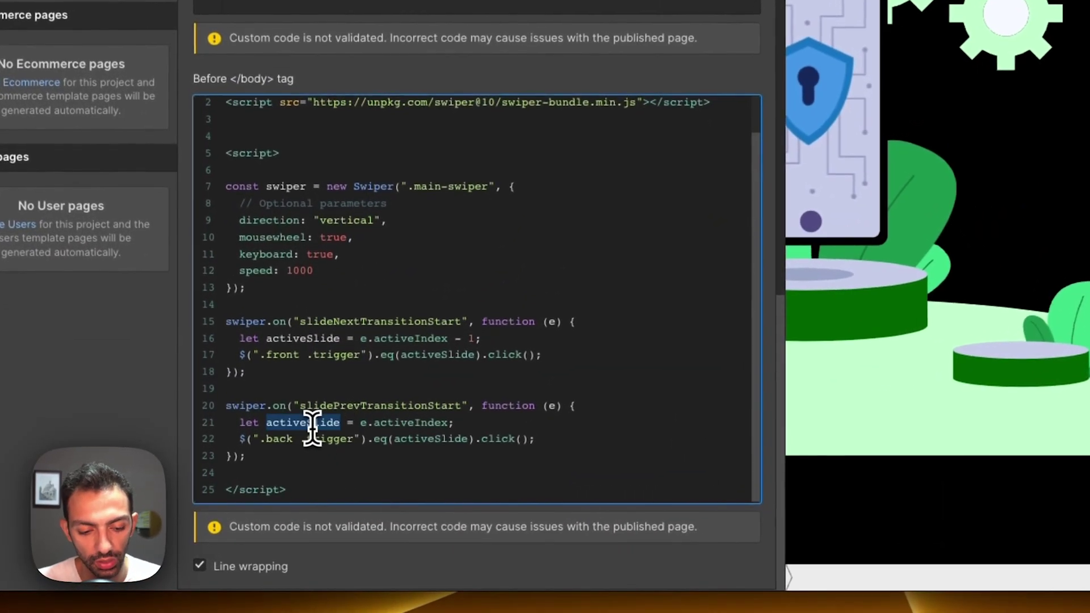
{"action": "left_click", "coordinate": [401, 500]}
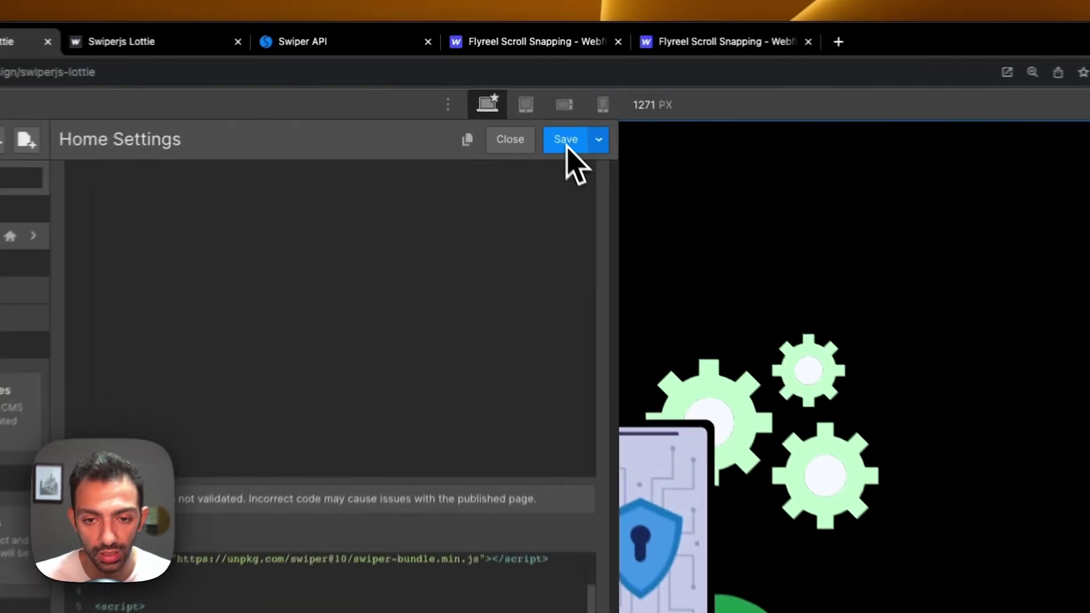
{"action": "left_click", "coordinate": [522, 107]}
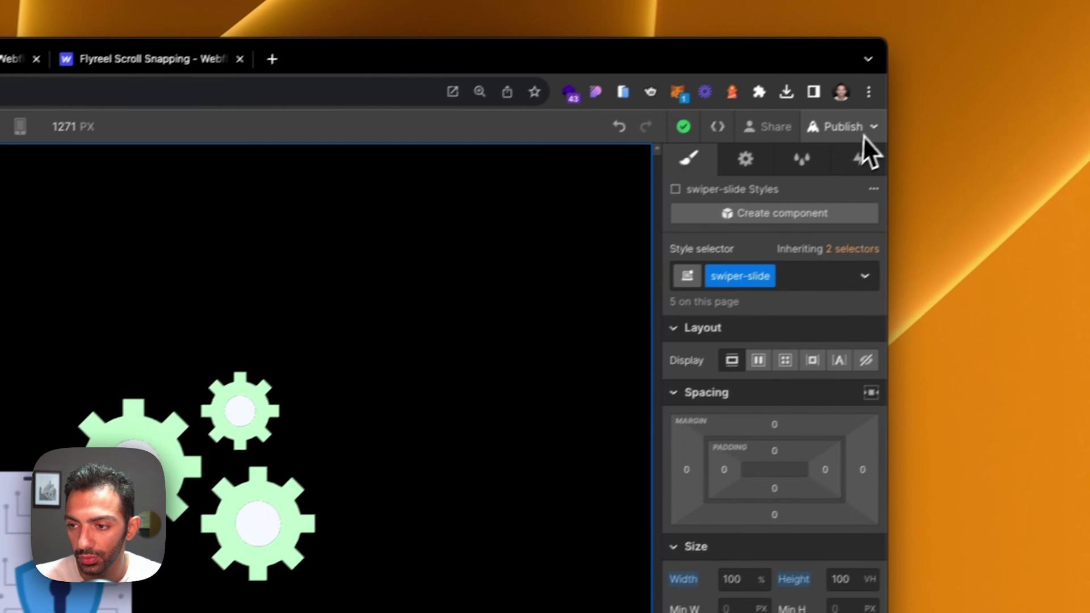
Publish the site to its domain, then switch over to the Flyreel Scroll Snapping showcase.
{"action": "left_click", "coordinate": [852, 129]}
{"action": "left_click", "coordinate": [683, 426]}
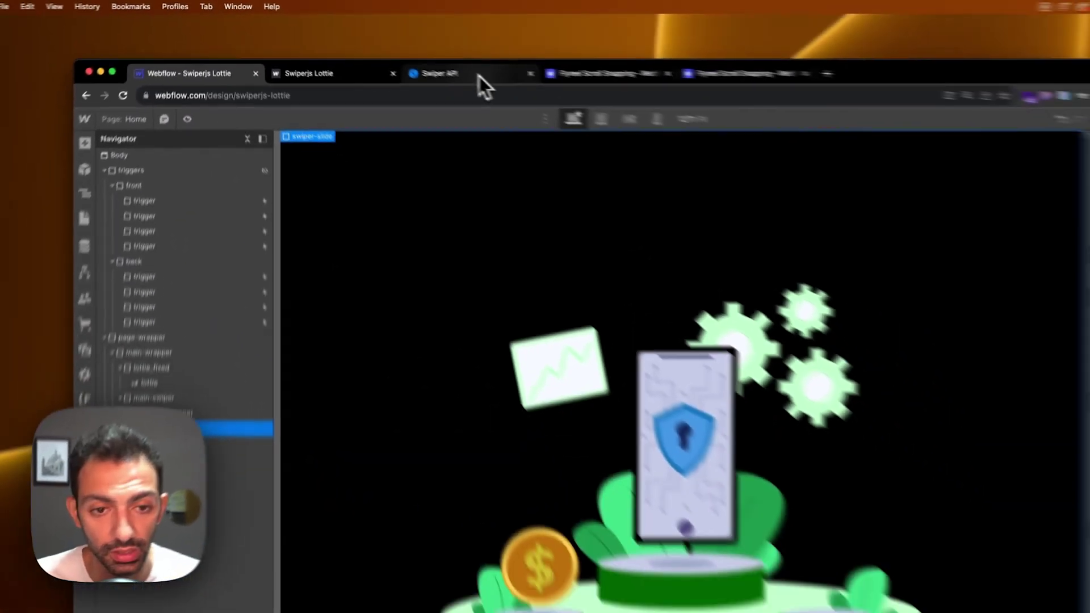
{"action": "left_click", "coordinate": [587, 106]}
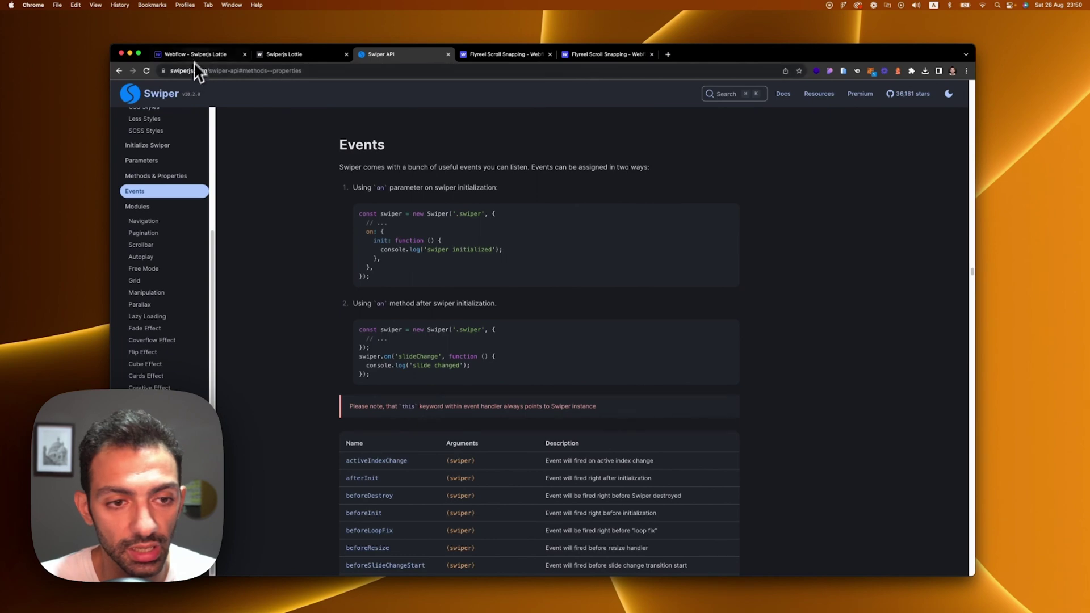
{"action": "left_click", "coordinate": [194, 59]}
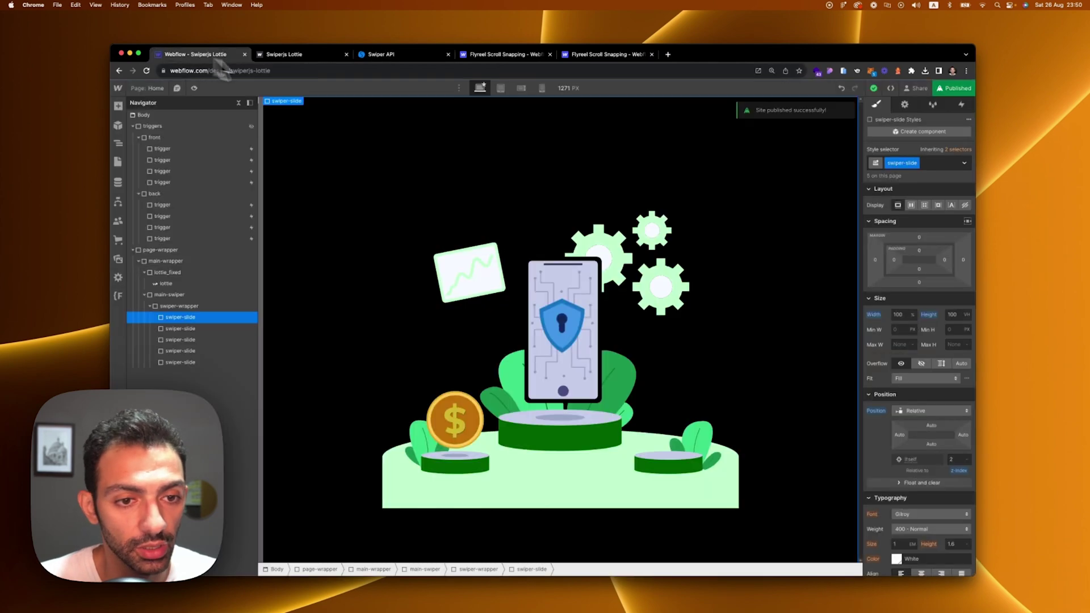
{"action": "left_click", "coordinate": [512, 60]}
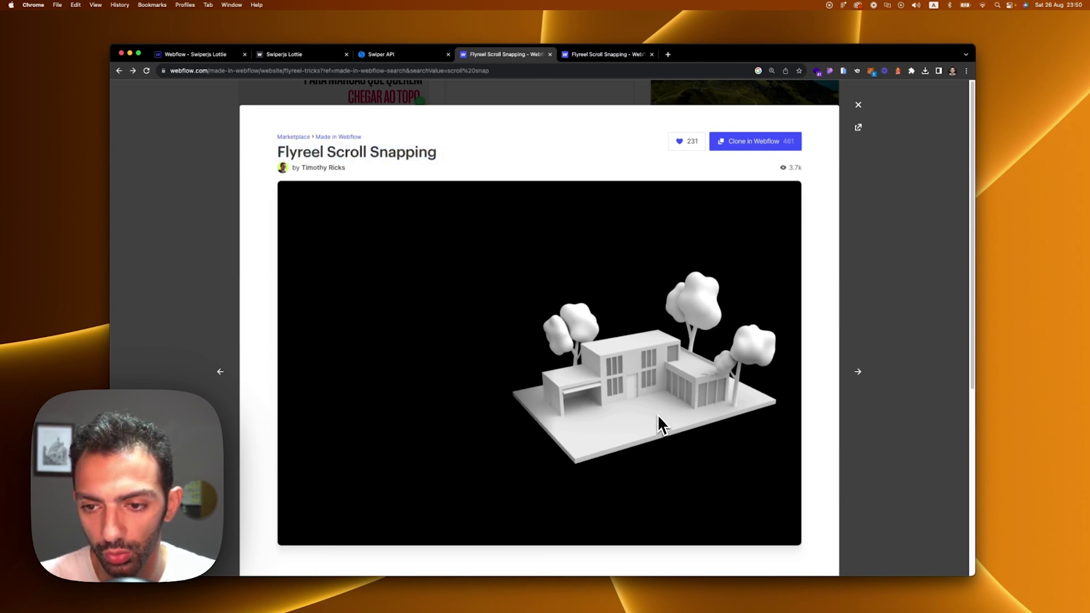
Scroll the Flyreel preview through Underwriting, Claims and Risk Management, then return to the Swiperjs Lottie Designer.
{"action": "scroll", "coordinate": [657, 414], "scroll_direction": "down", "scroll_amount": 2}
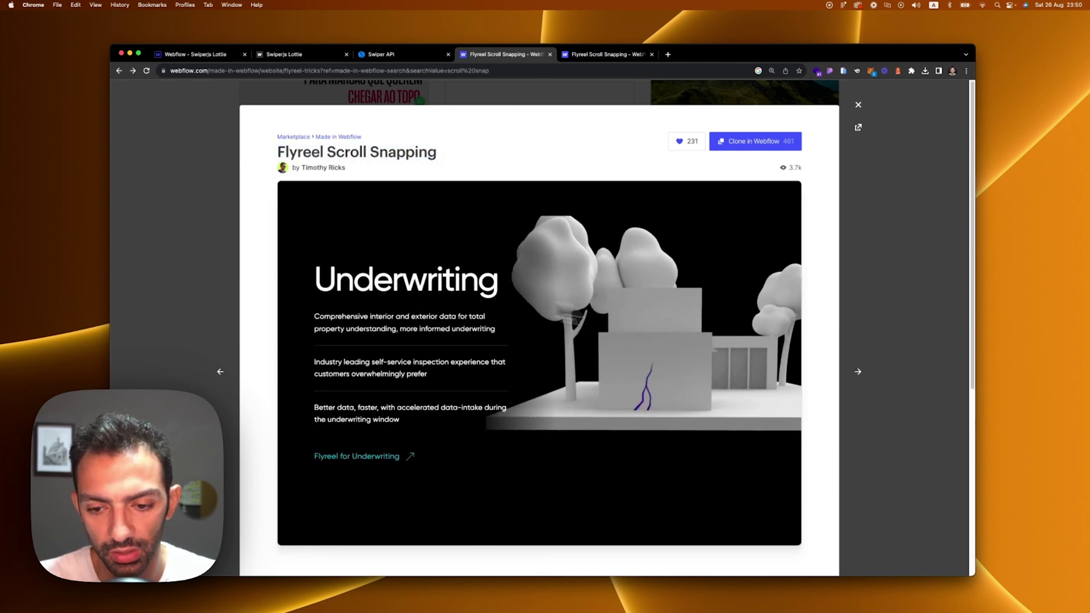
{"action": "scroll", "coordinate": [613, 389], "scroll_direction": "down", "scroll_amount": 2}
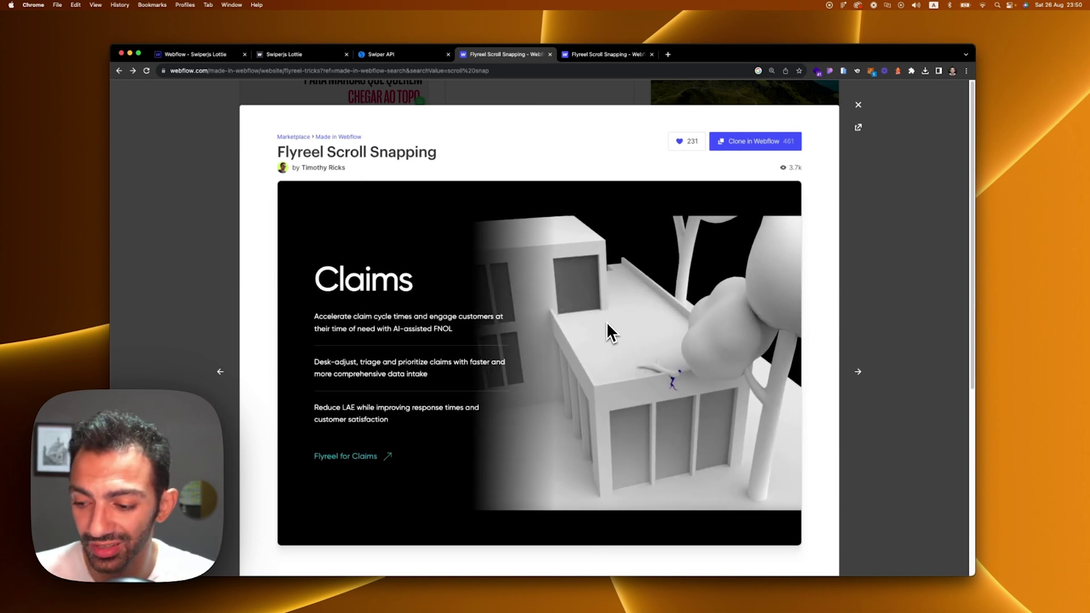
{"action": "scroll", "coordinate": [601, 310], "scroll_direction": "down", "scroll_amount": 2}
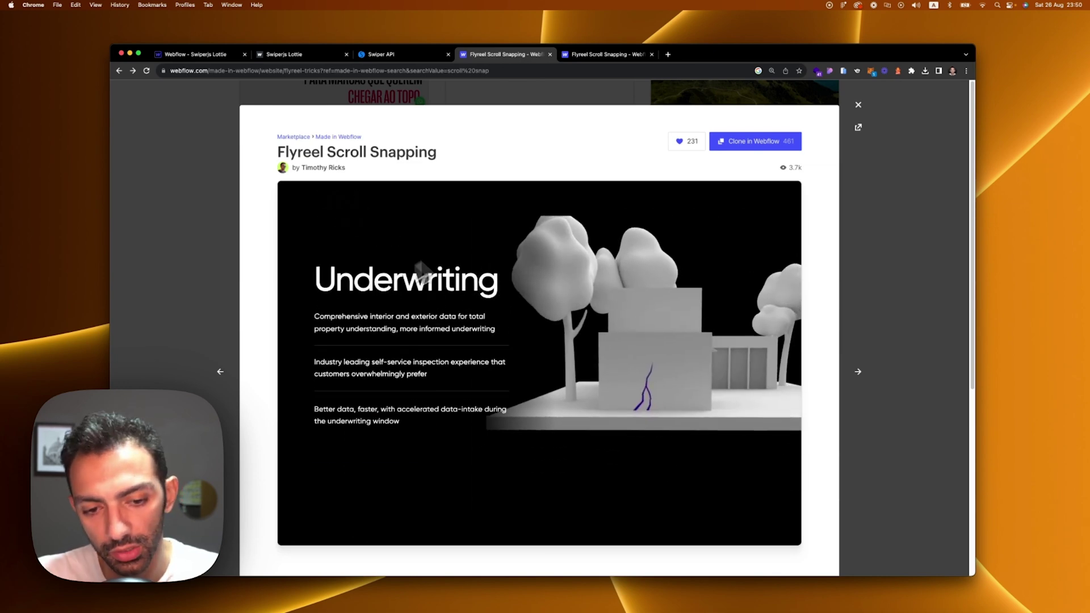
{"action": "left_click", "coordinate": [210, 54]}
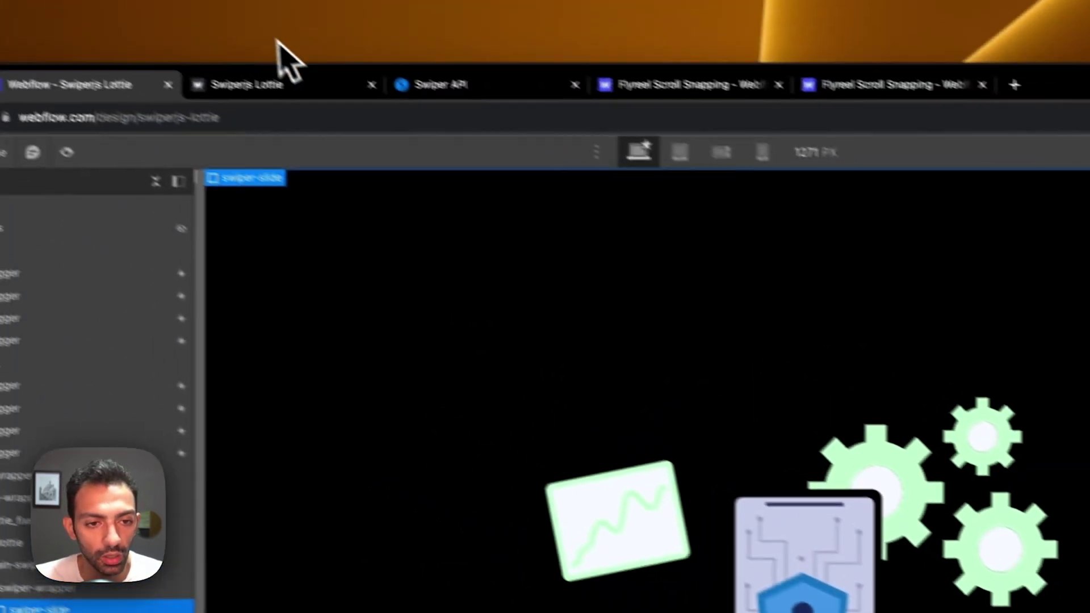
View the published site at swiperjs-lottie.webflow.io in Chrome.
{"action": "left_click", "coordinate": [287, 80]}
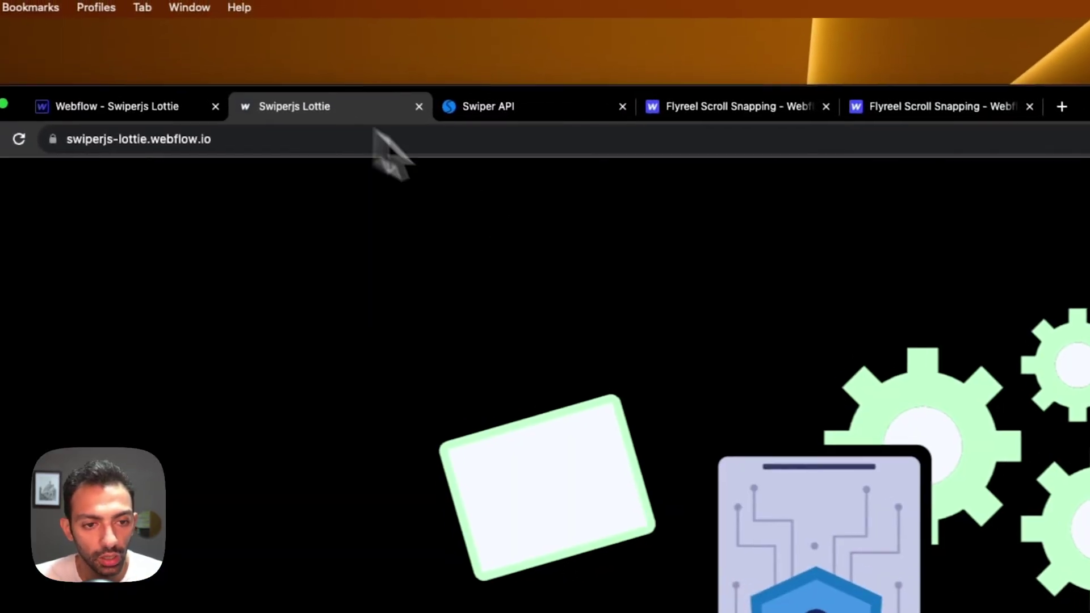